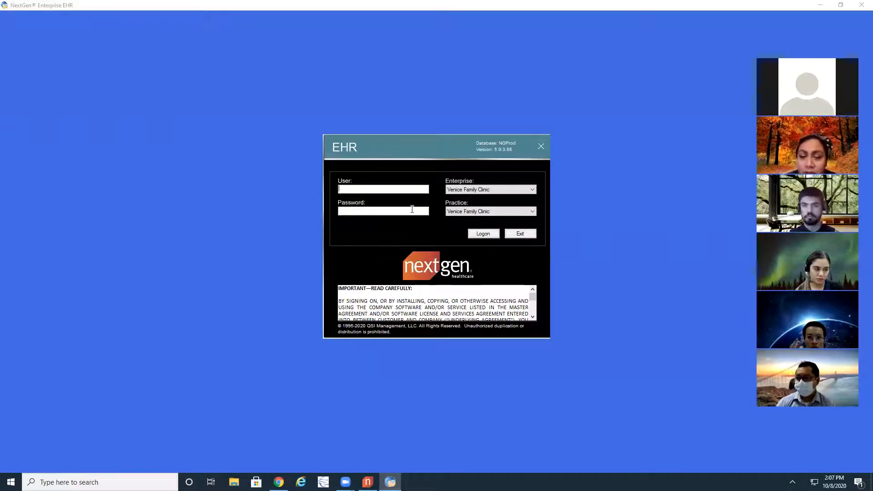
Log on to the Venice Family Clinic practice with the user name and account password, and close the Workflow window.
key(Tab)
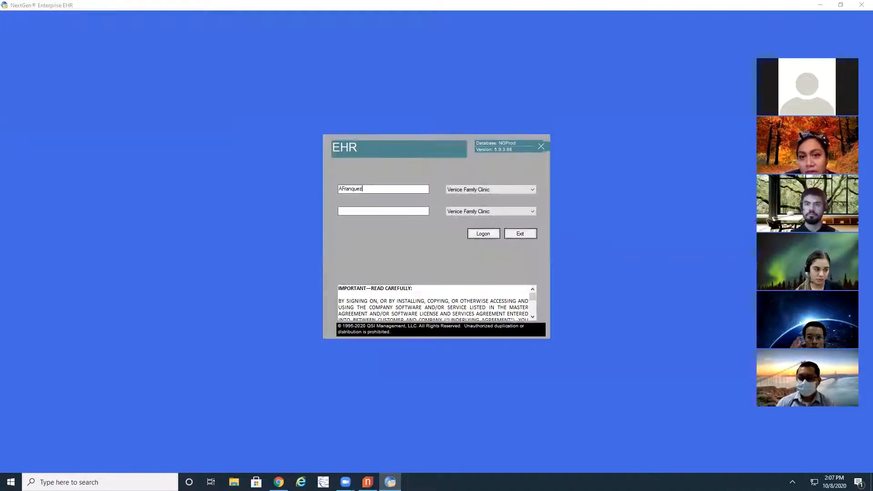
text(********)
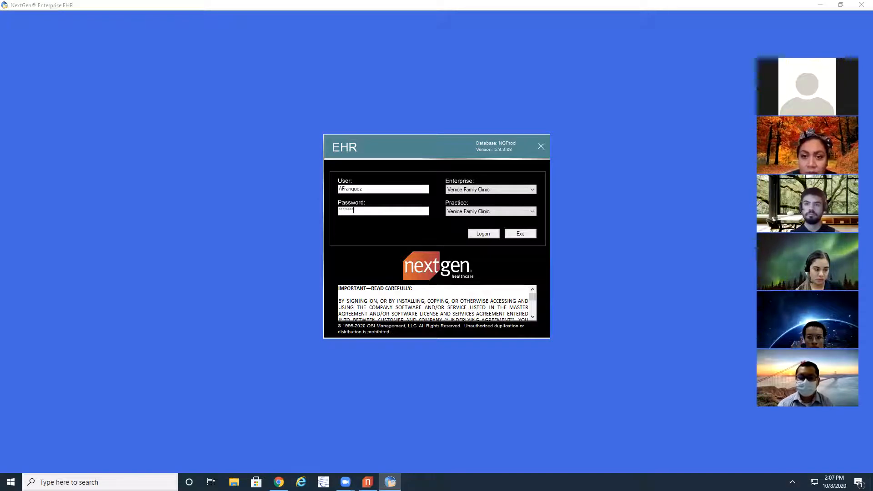
text(**)
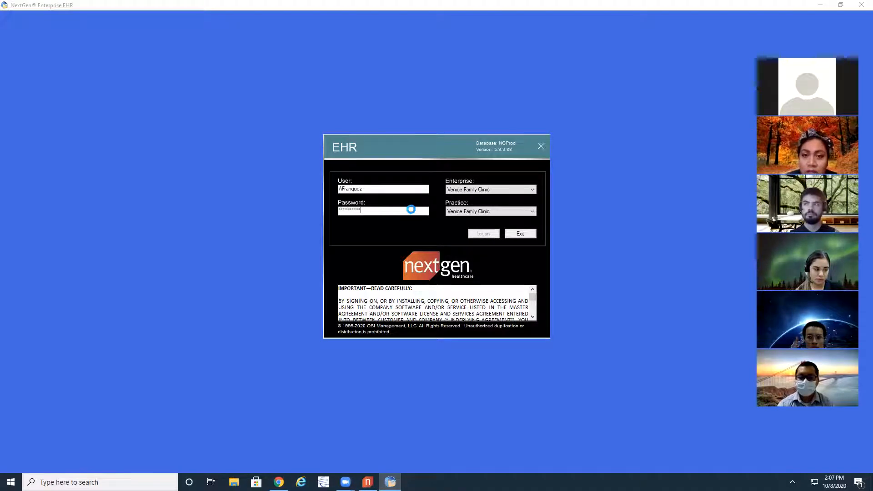
click(483, 234)
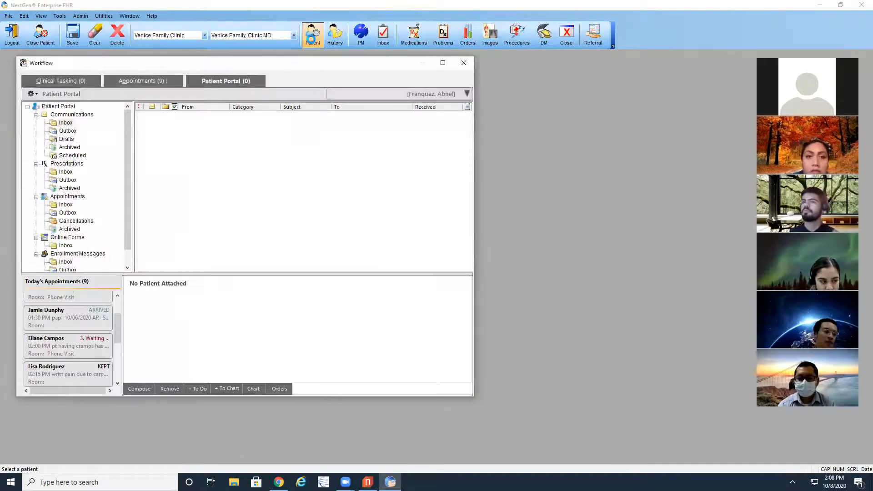
click(464, 63)
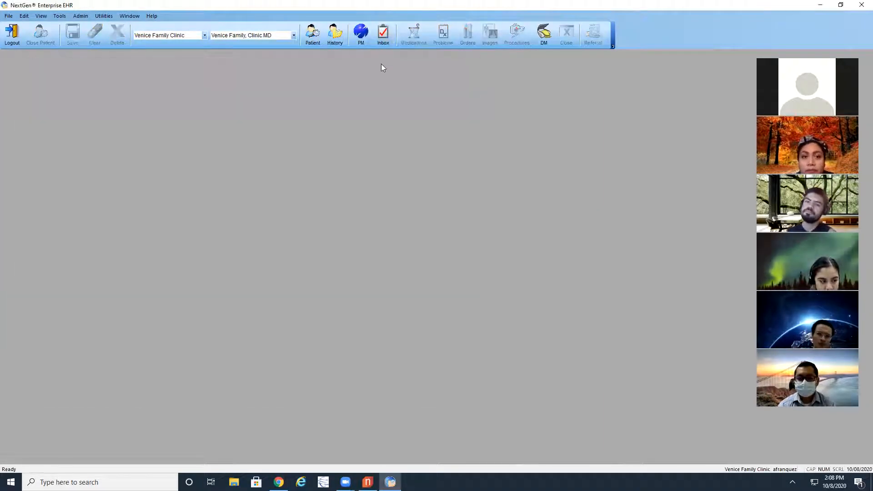
Look up patients by the test patient's last name, dismissing the ScanSnap prompt, and open the fourth matching patient's chart.
click(313, 35)
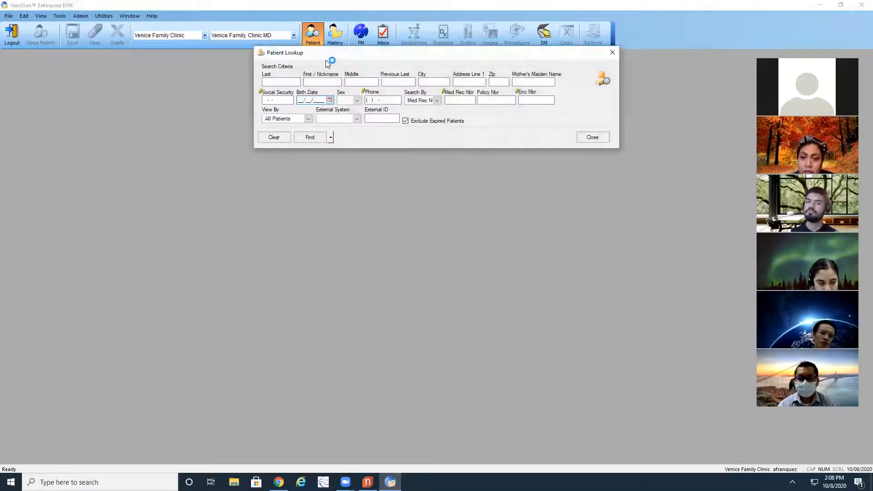
click(285, 83)
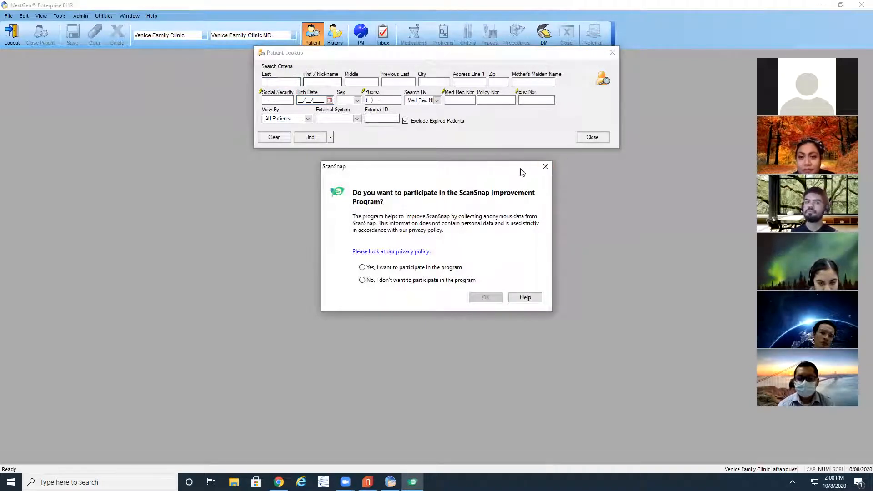
click(544, 168)
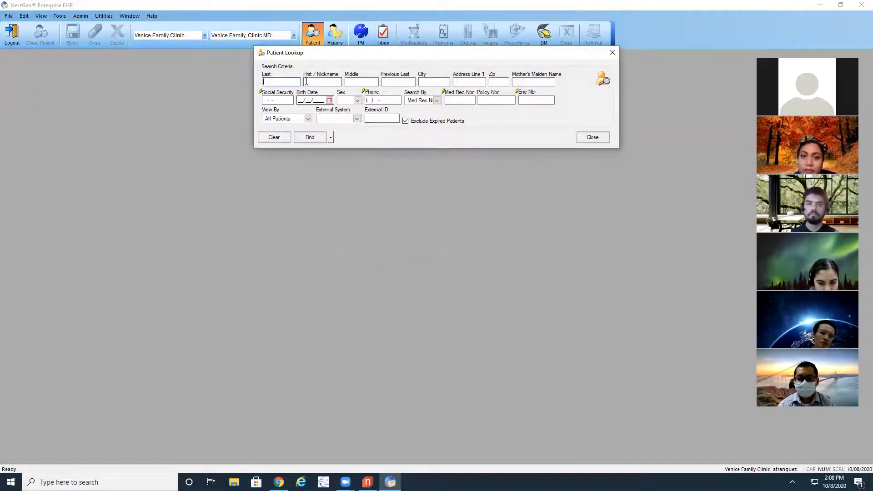
text(Testing)
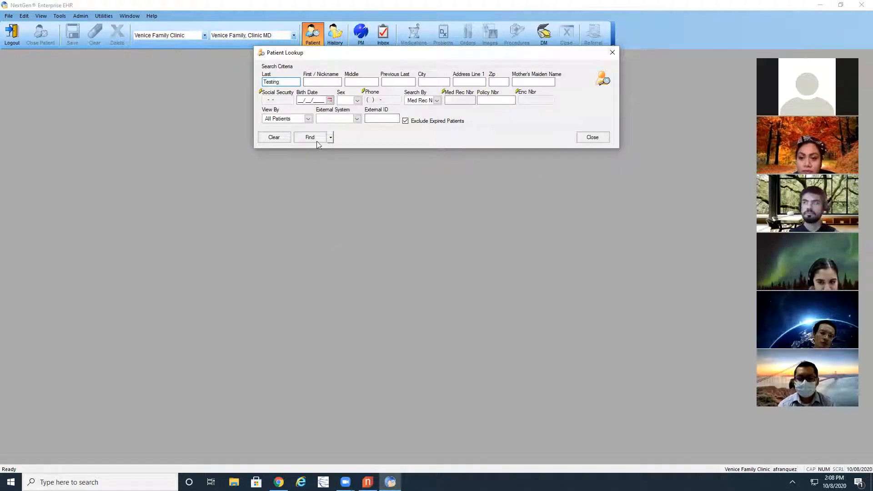
click(317, 140)
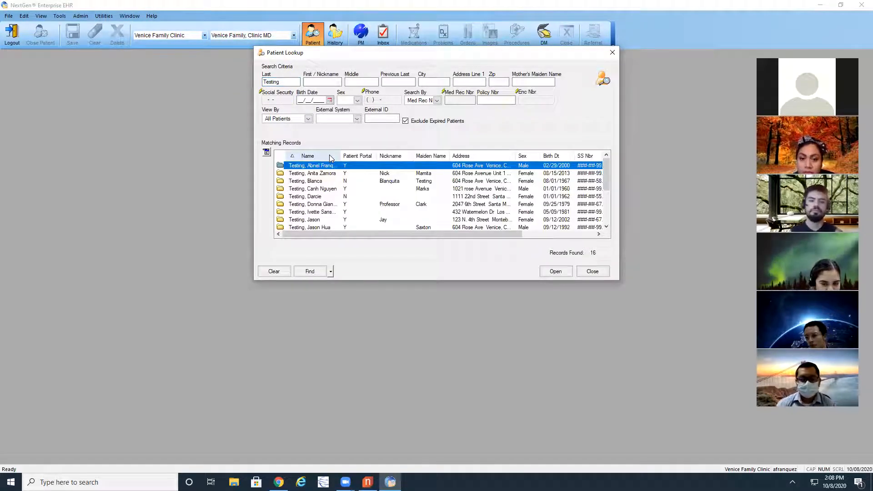
click(321, 188)
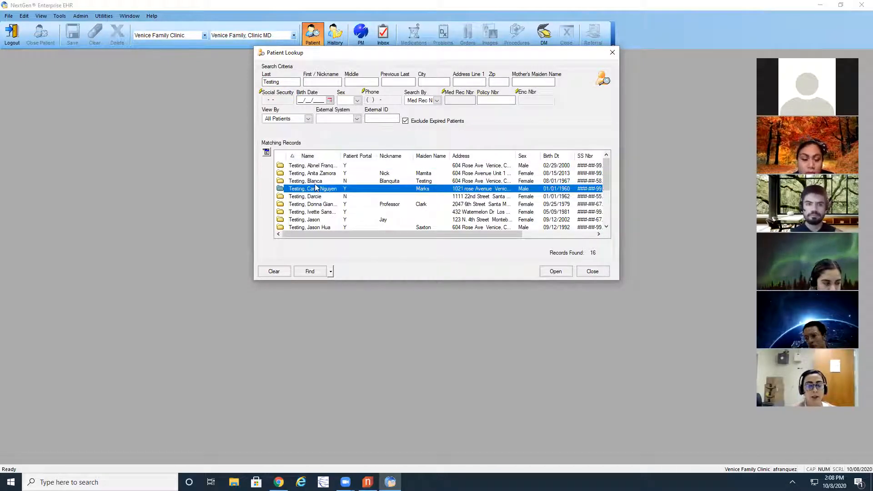
double_click(327, 189)
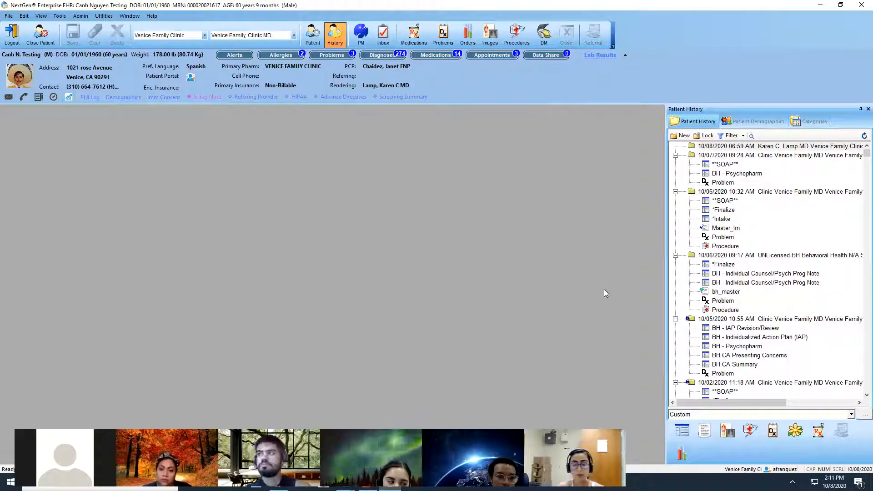
Create a new encounter for the patient and open the Telephone Call template in it.
click(681, 137)
click(437, 260)
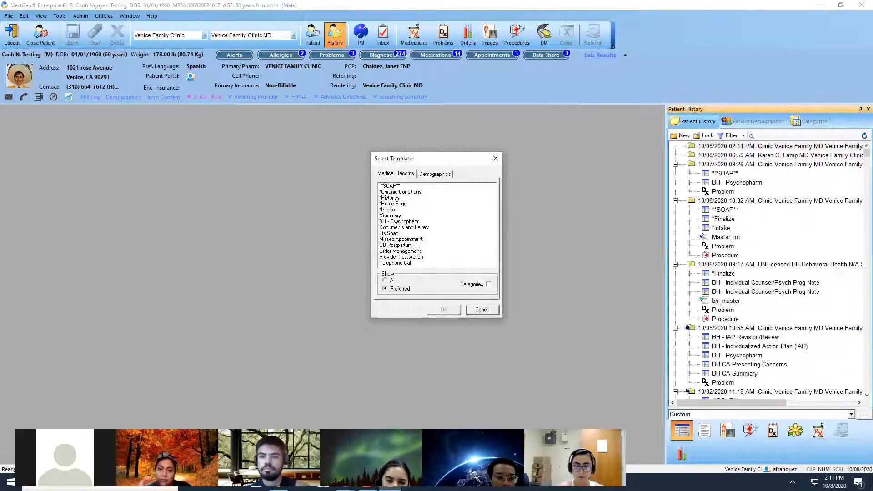
click(389, 264)
click(439, 311)
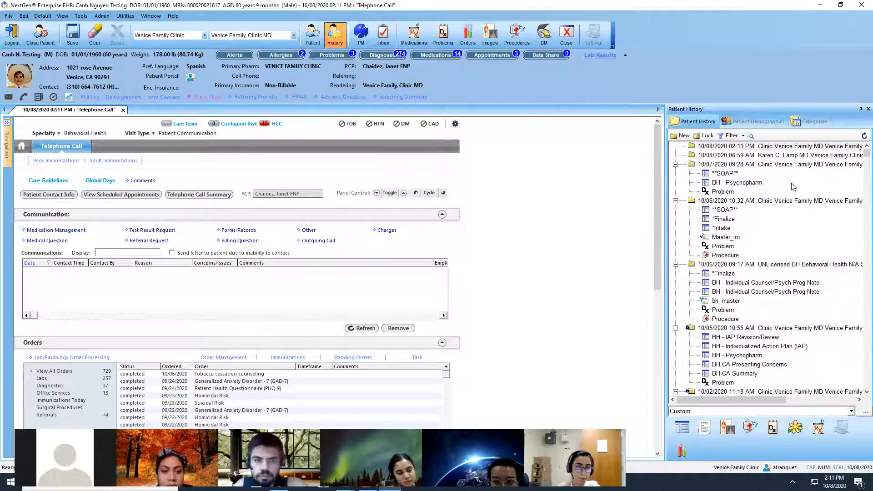
Set the specialty of the telephone call encounter to Family Practice.
click(88, 133)
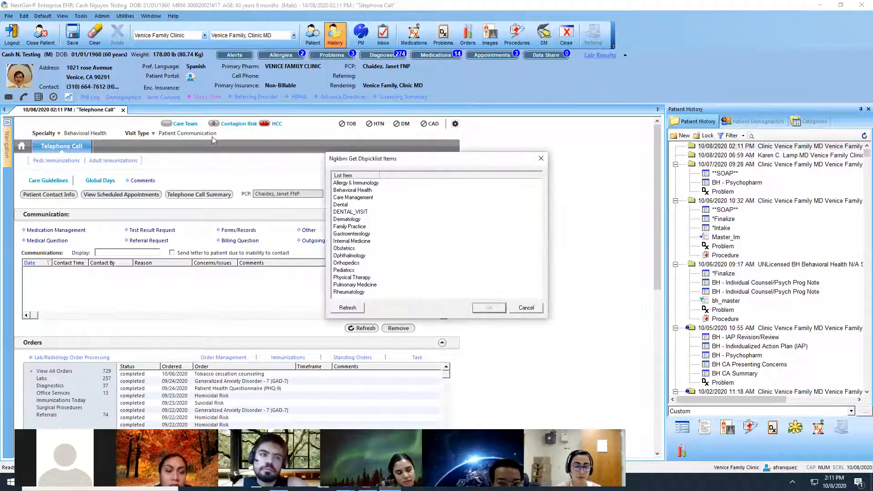
click(353, 226)
click(486, 308)
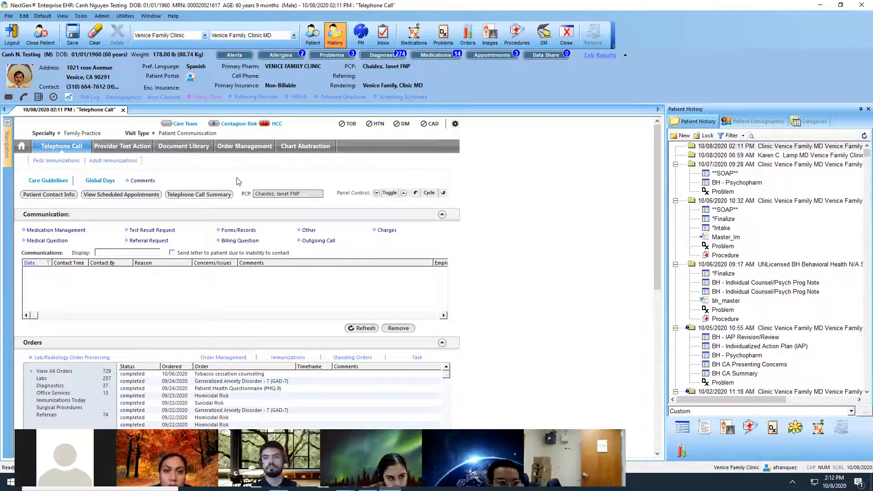
Start an Other communication with contact type Incoming call, and enter the name of the person spoken with.
click(308, 229)
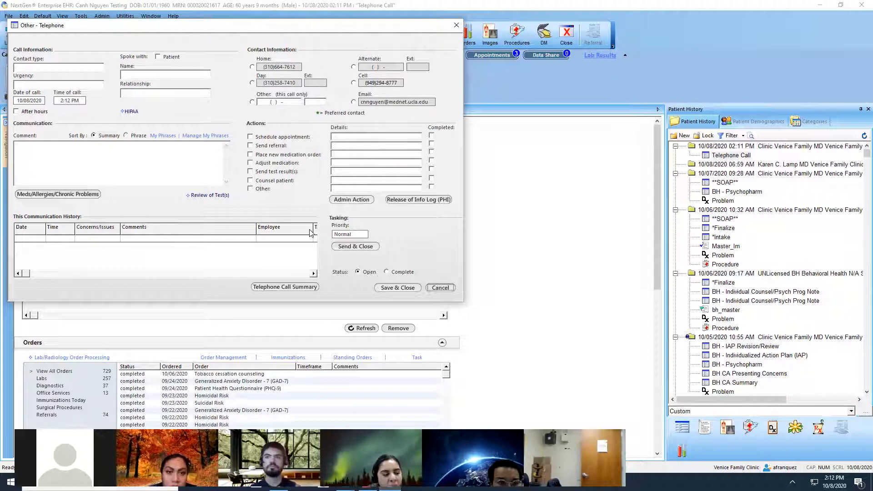
click(30, 68)
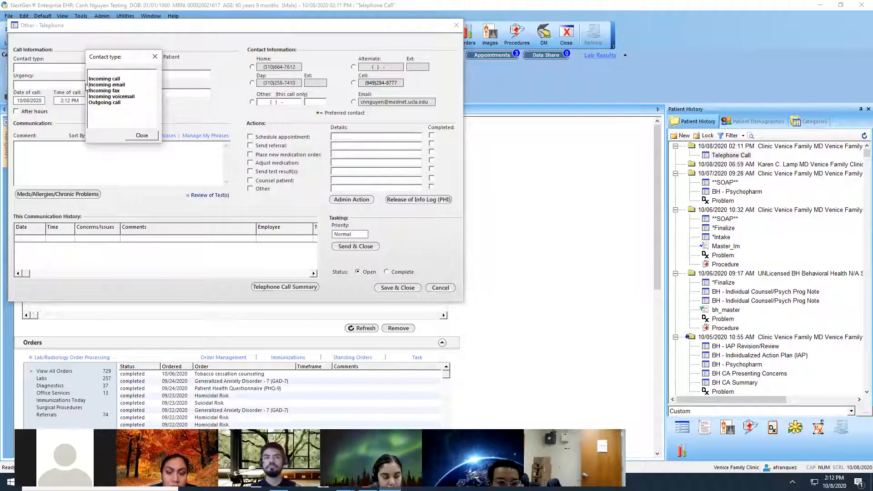
click(111, 79)
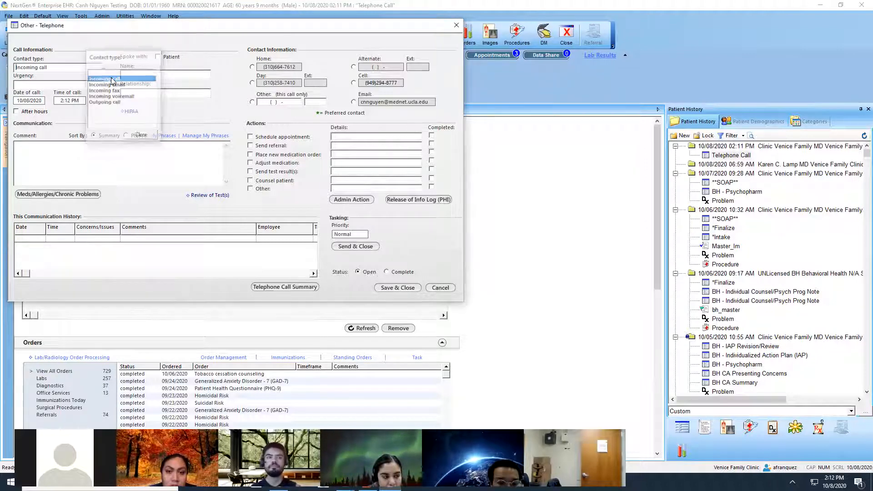
click(164, 58)
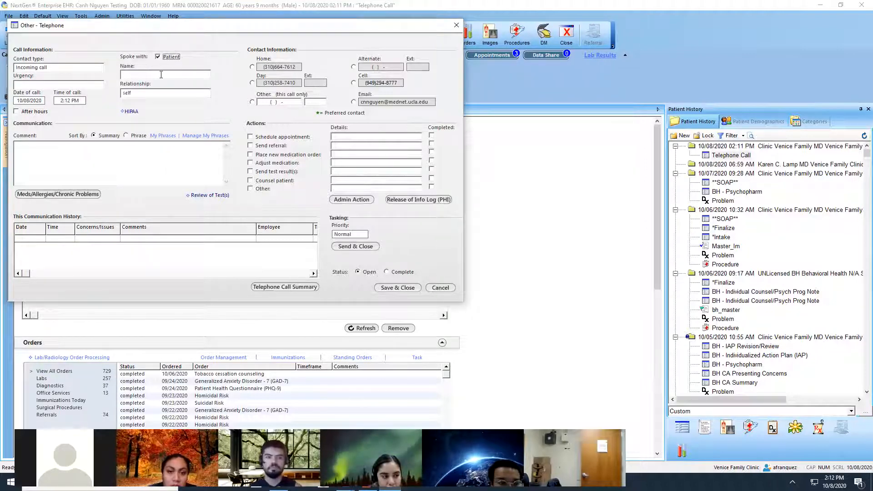
click(161, 75)
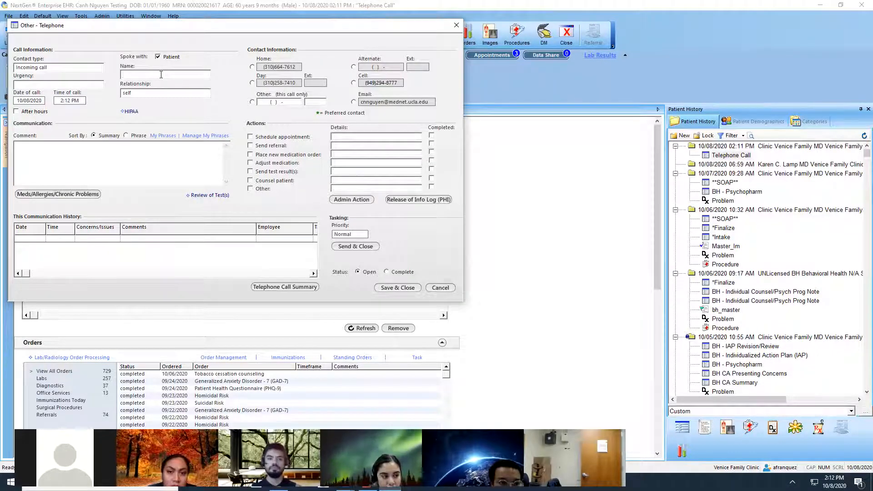
text(Bob)
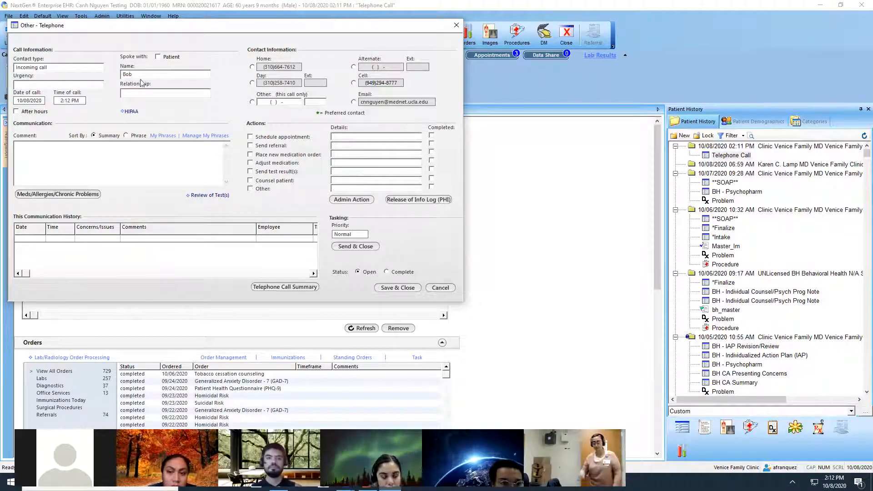
Start the communication comment with "spoke with patient, patient provided new information.".
click(76, 170)
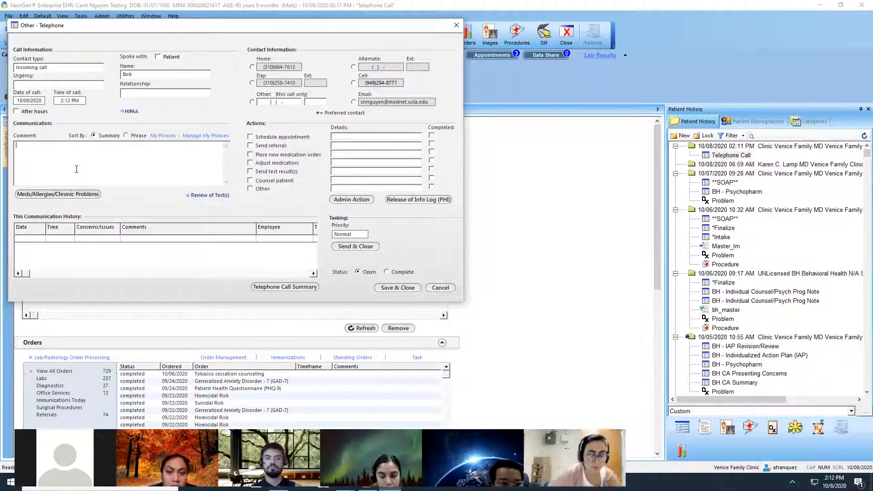
text(sp)
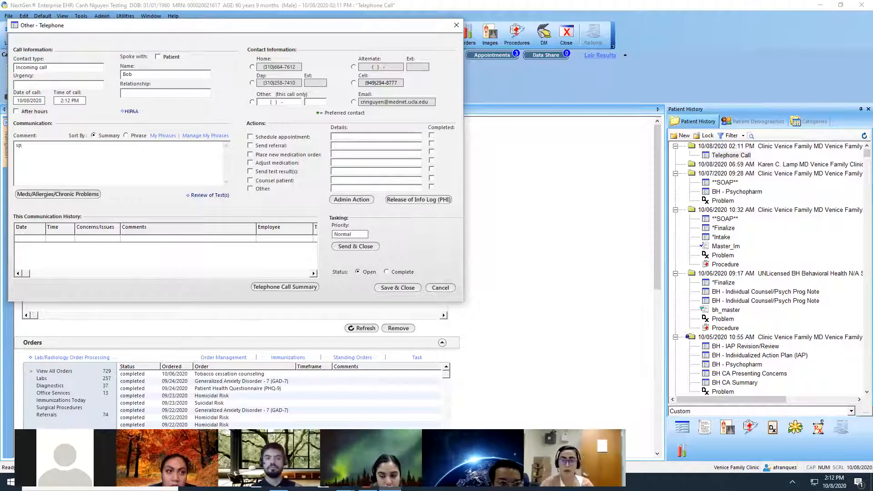
text(oke)
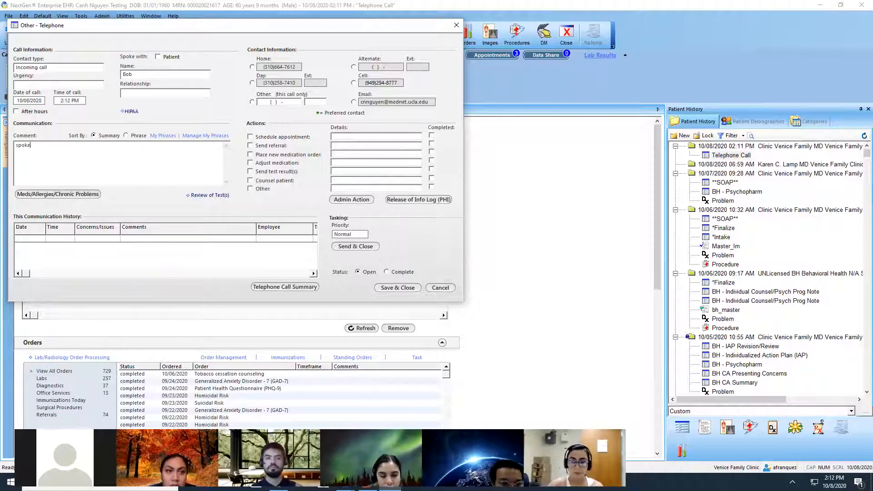
text( with pat)
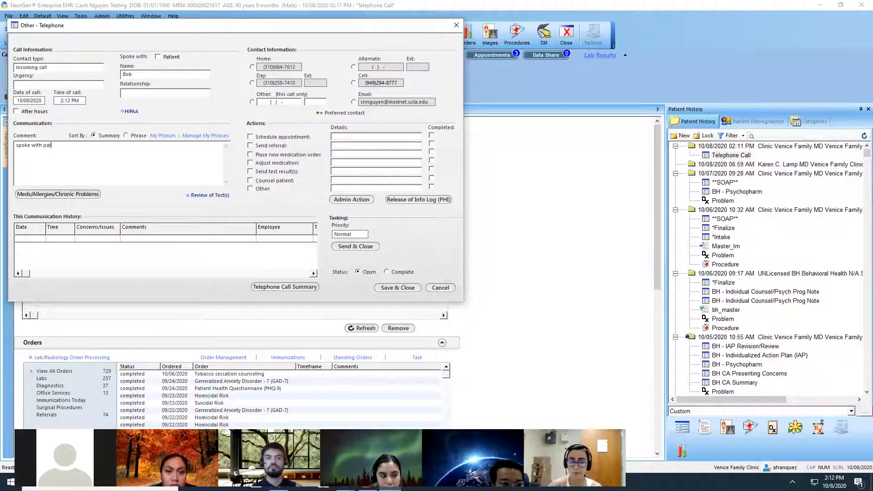
text(ient , pa)
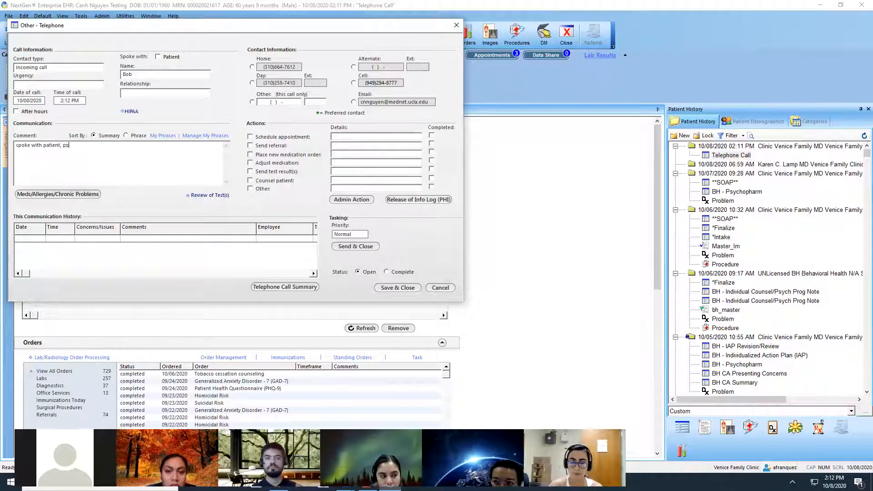
text(tient provided new )
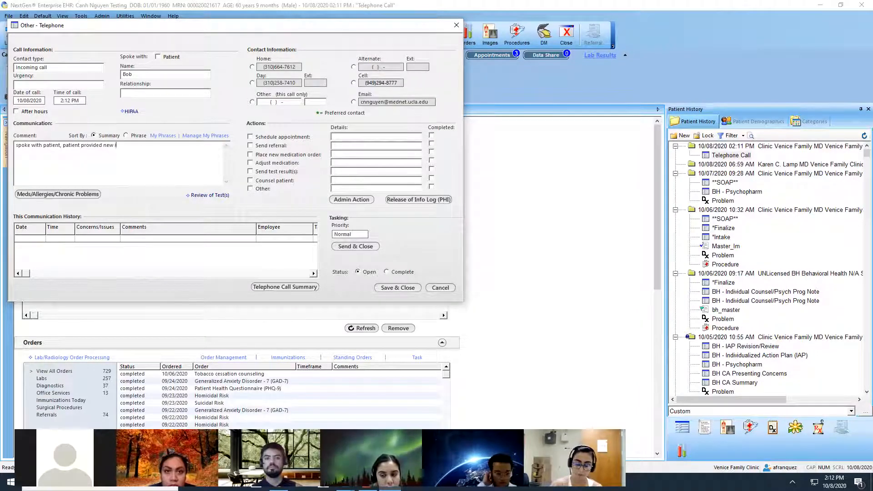
text(information)
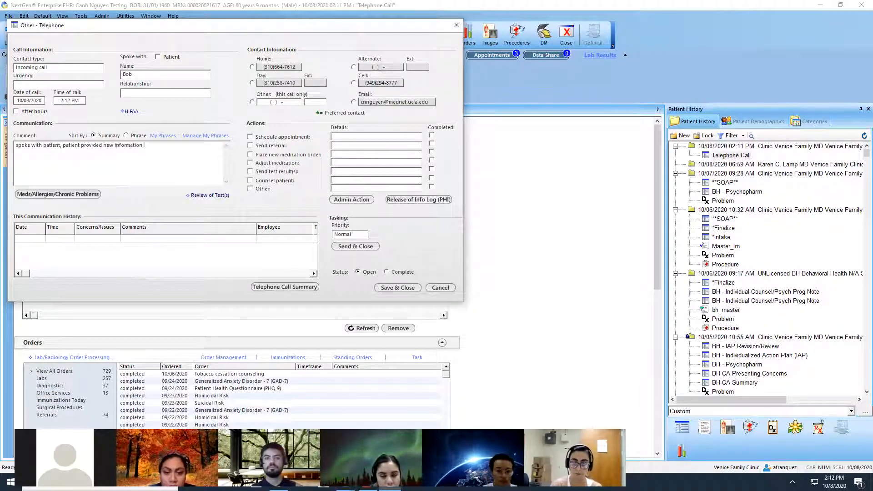
text(.)
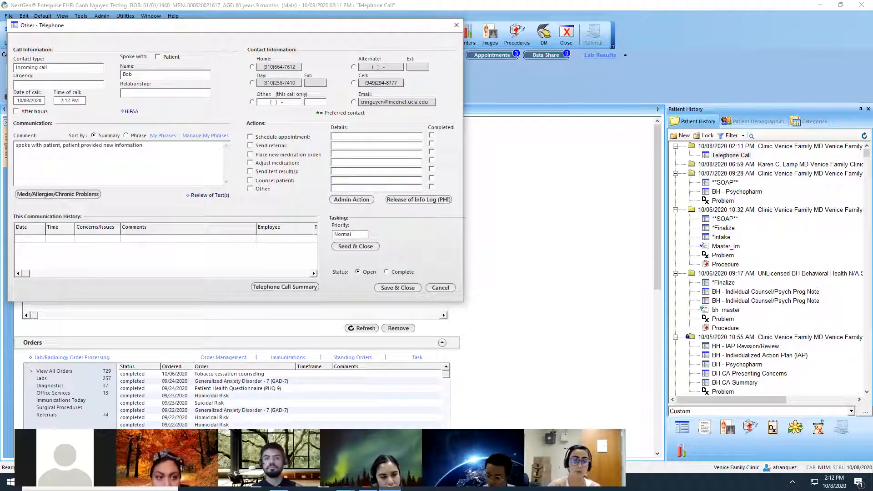
text( insur)
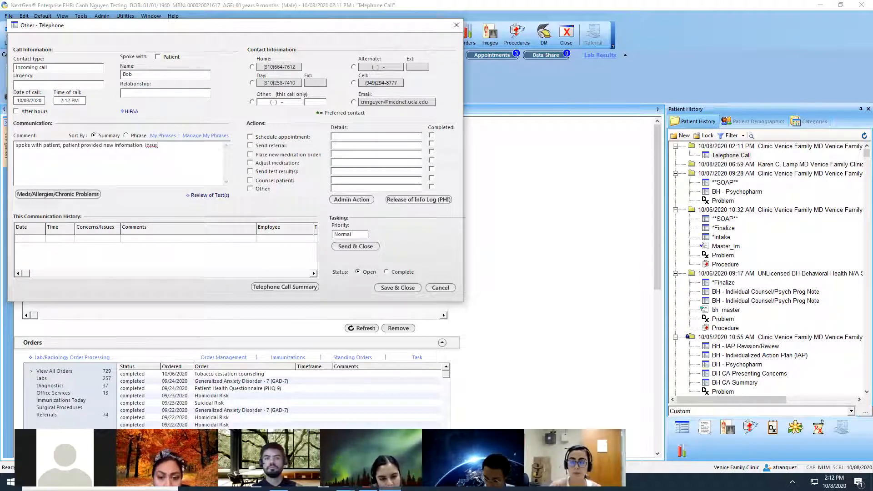
text(ance )
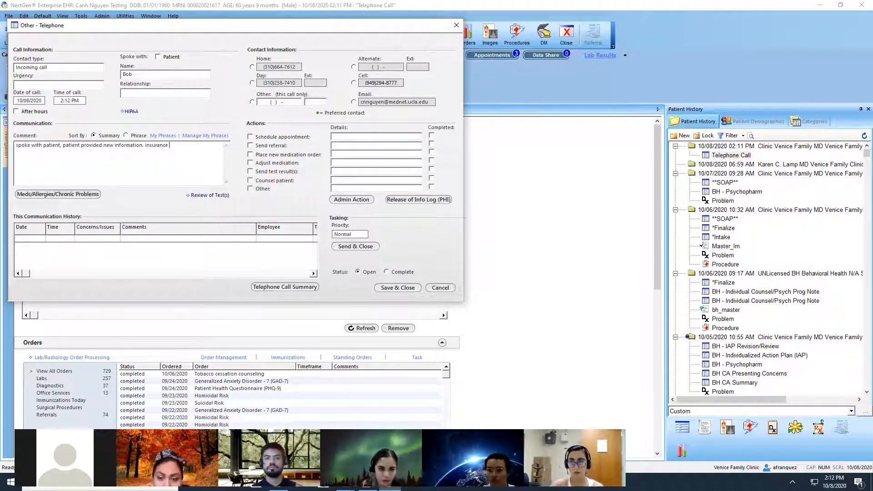
text(process pedo)
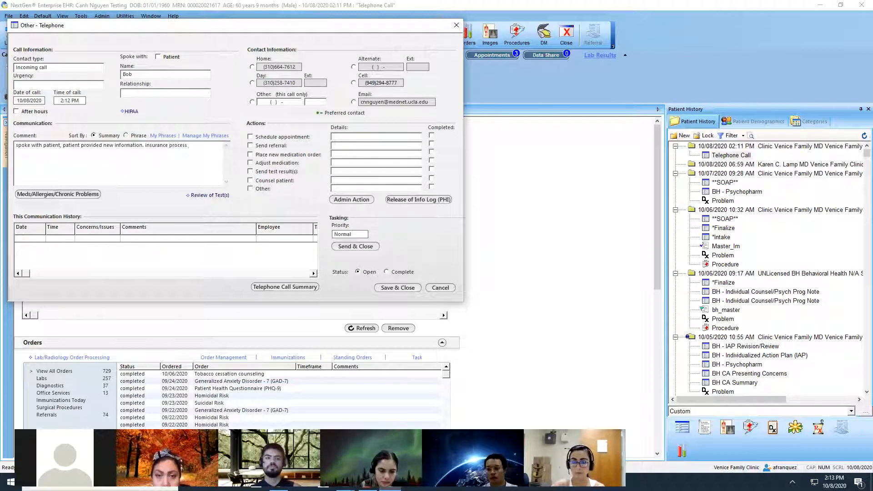
Continue the communication comment with "insurance process pending or waiting forms. tax returns etc.".
key(BackSpace)
key(BackSpace)
text(nding)
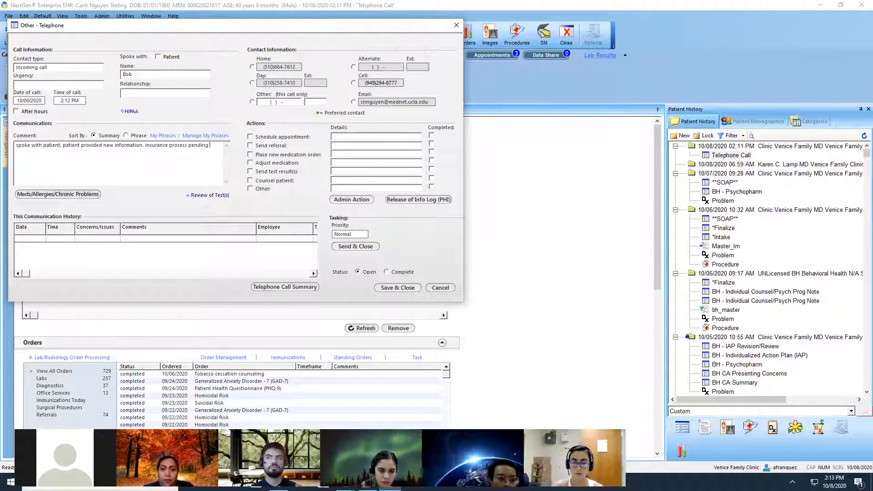
text(or wait)
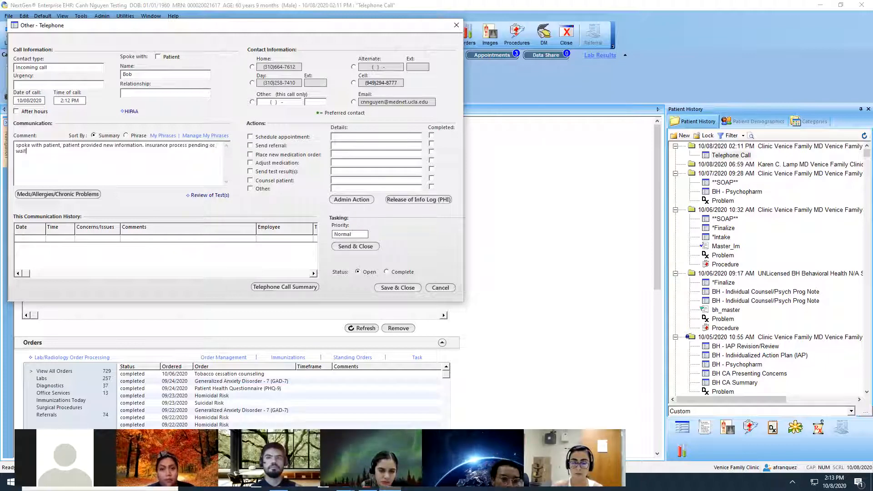
text(ing forms)
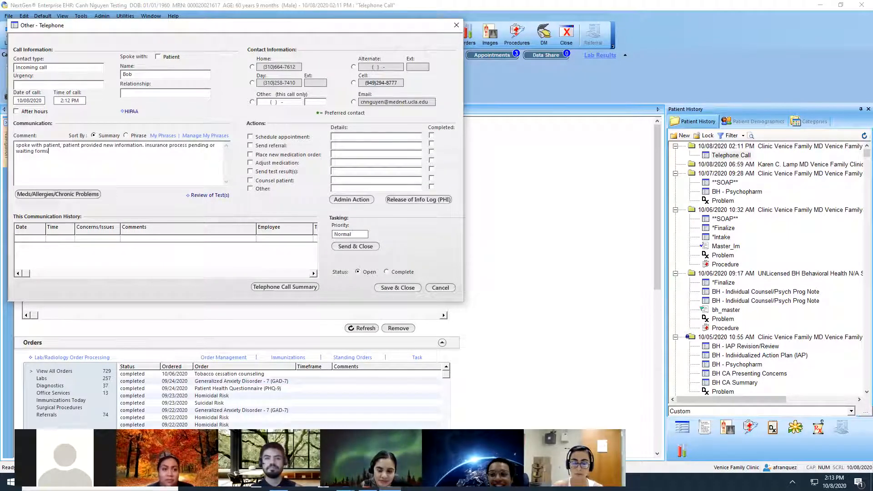
text(tax )
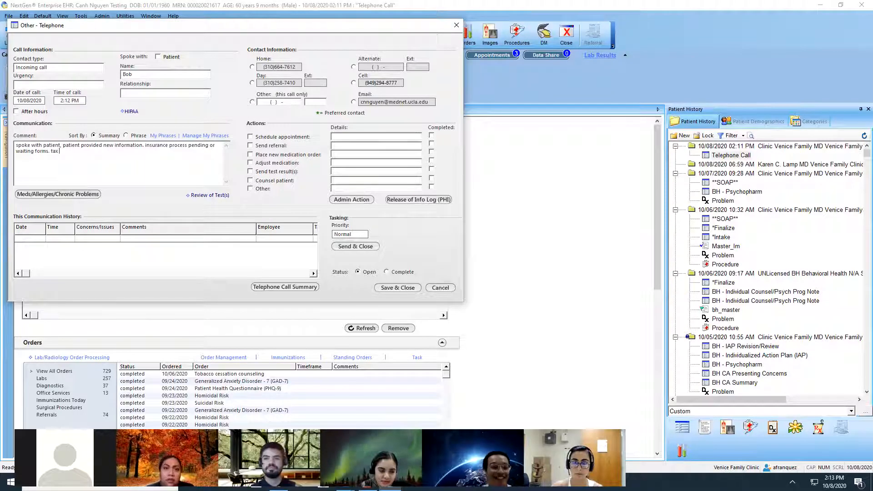
text(retun)
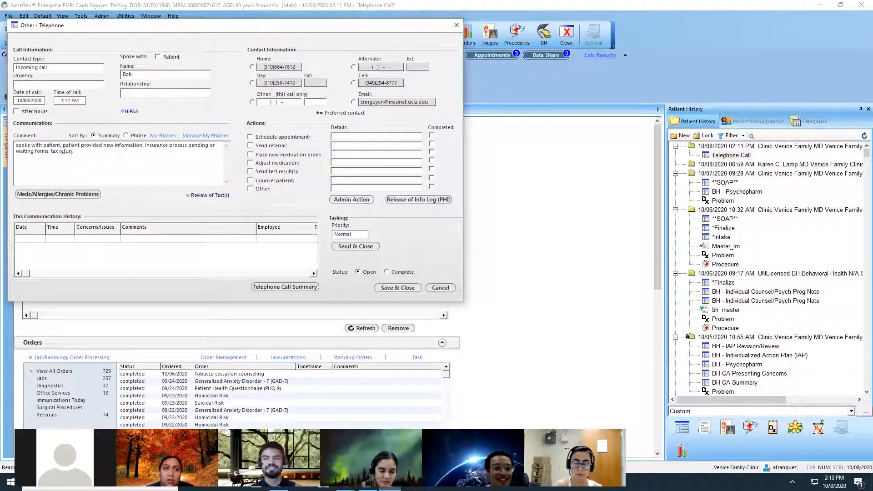
key(BackSpace)
text(rns etc.)
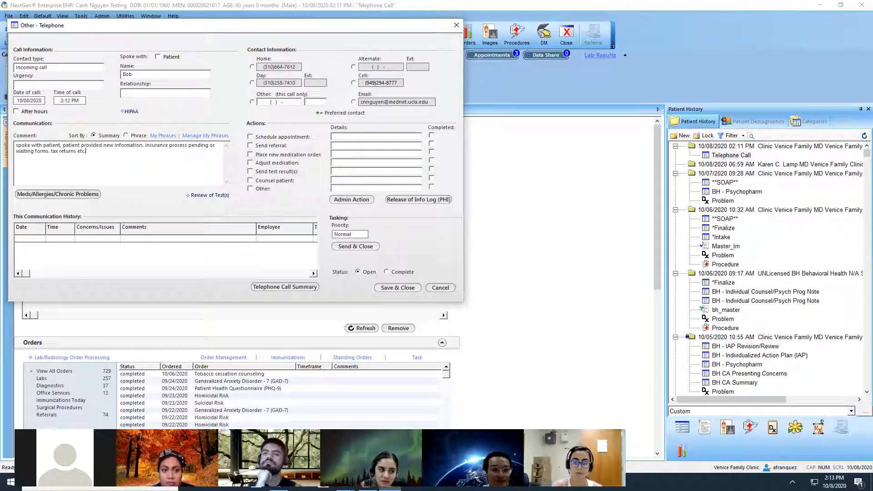
Start sending the call communication as a task and select the second staff member matching the searched last name.
click(358, 248)
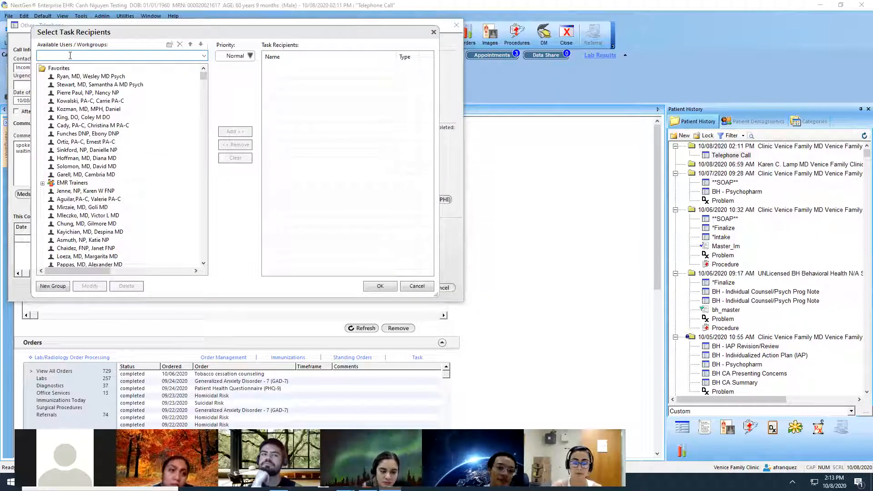
text(miles)
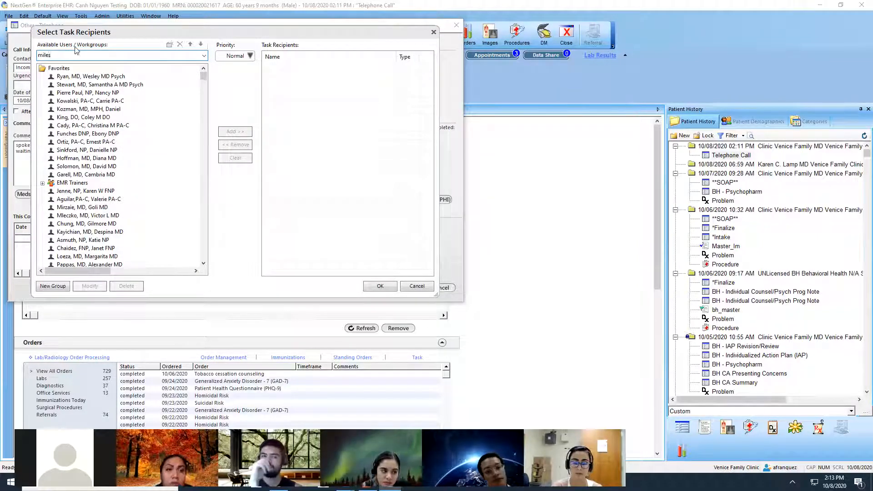
key(Return)
click(79, 76)
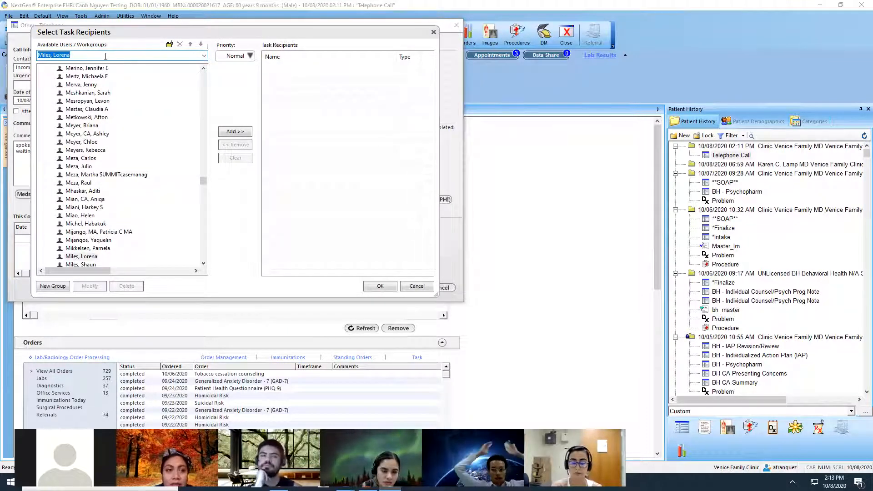
Look up the Health Education workgroup among the available task recipients, and clear the search.
key(BackSpace)
text(health)
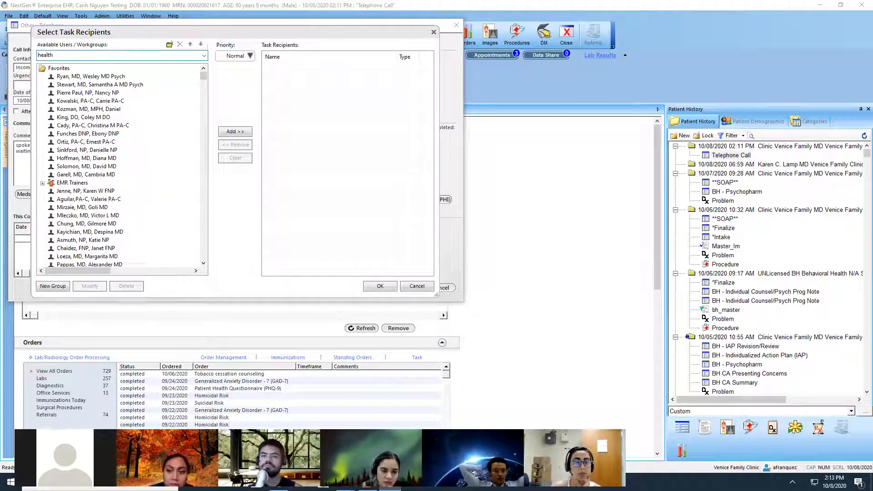
key(Return)
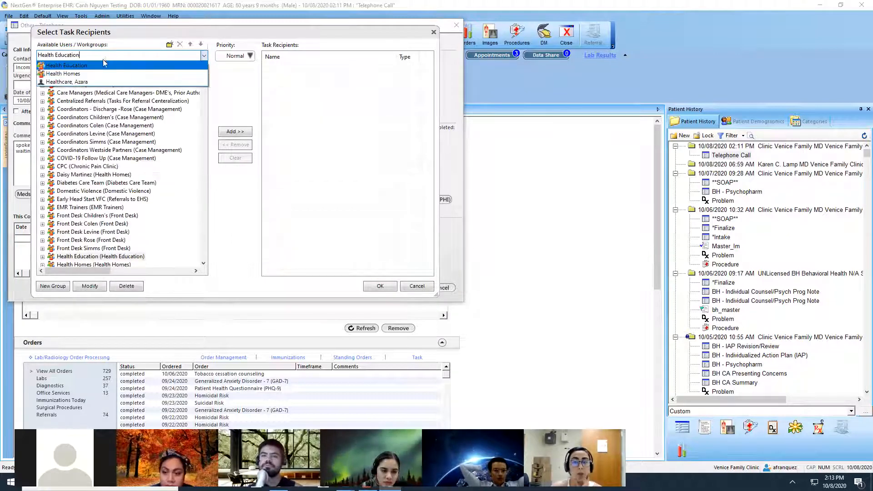
click(100, 66)
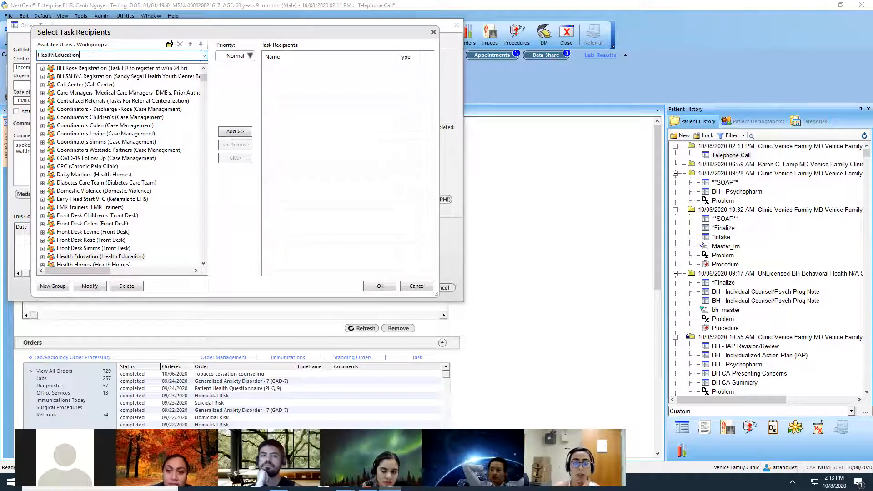
key(BackSpace)
key(BackSpace)
key(BackSpace)
key(BackSpace)
key(BackSpace)
key(BackSpace)
key(BackSpace)
key(BackSpace)
key(BackSpace)
key(BackSpace)
key(BackSpace)
key(BackSpace)
key(BackSpace)
key(BackSpace)
key(BackSpace)
key(BackSpace)
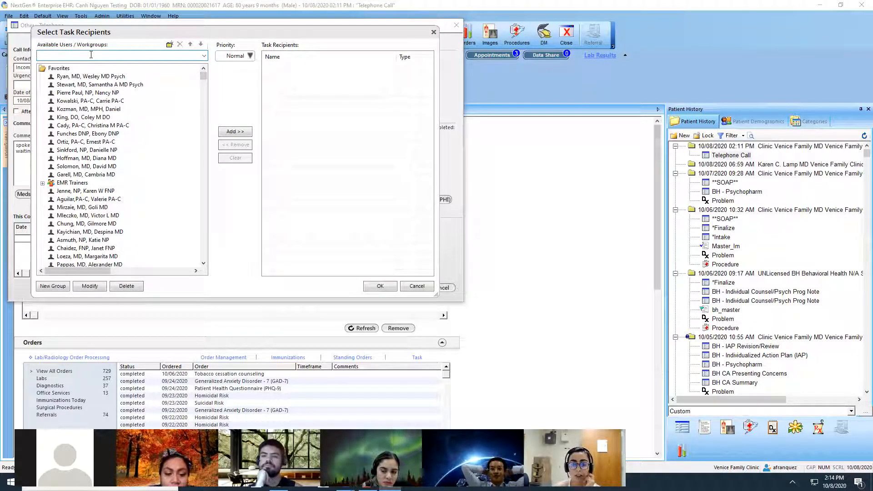
text(n)
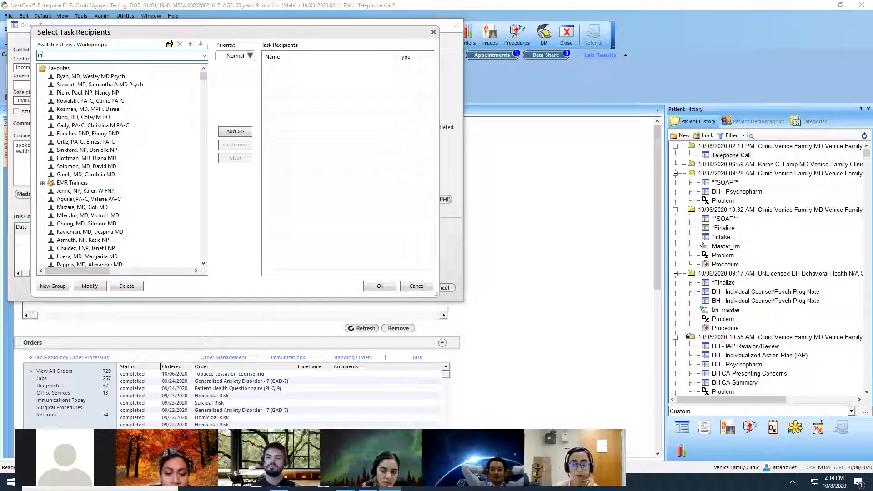
text(s)
key(BackSpace)
key(BackSpace)
key(BackSpace)
key(BackSpace)
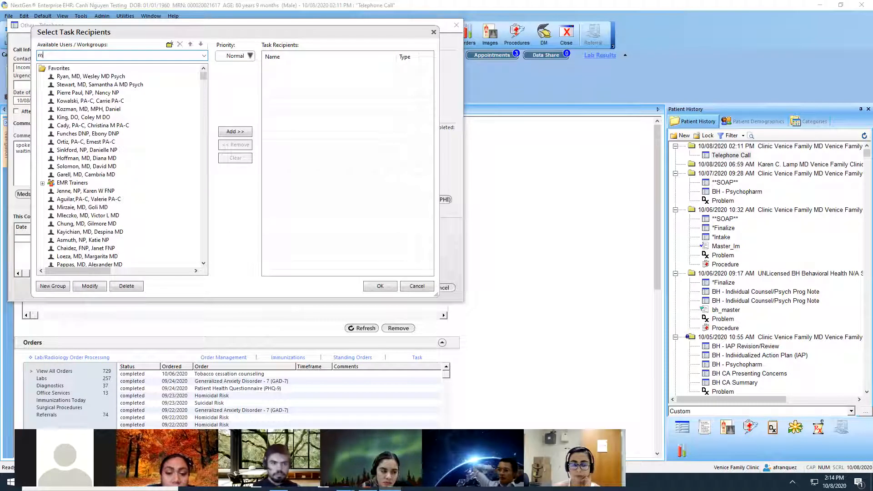
Find the staff member by last name again, add the second match as task recipient, and cancel the recipient selection.
text(miles)
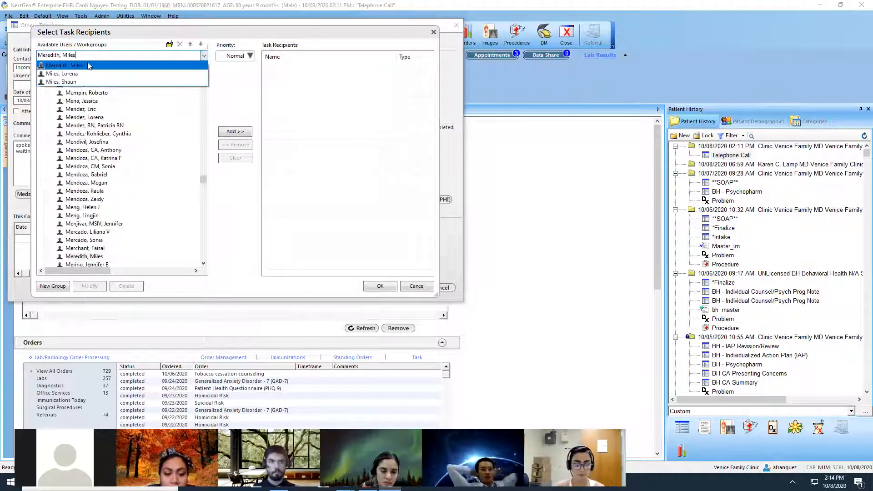
click(73, 74)
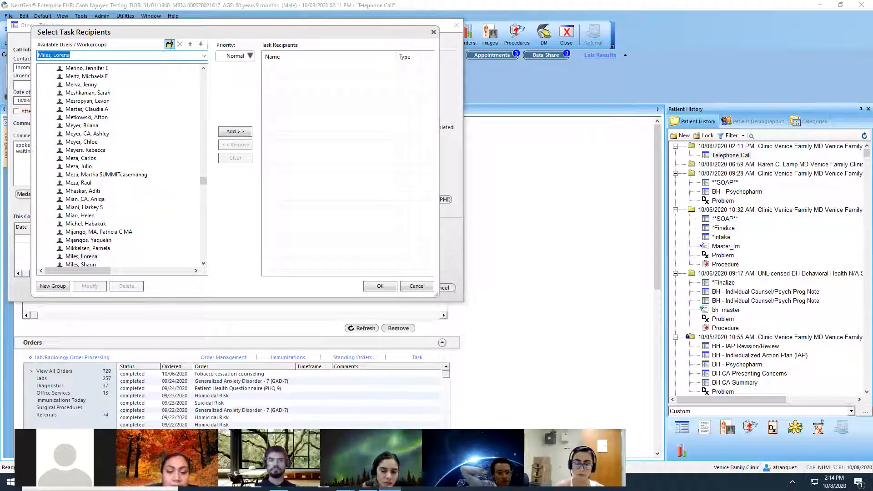
click(247, 132)
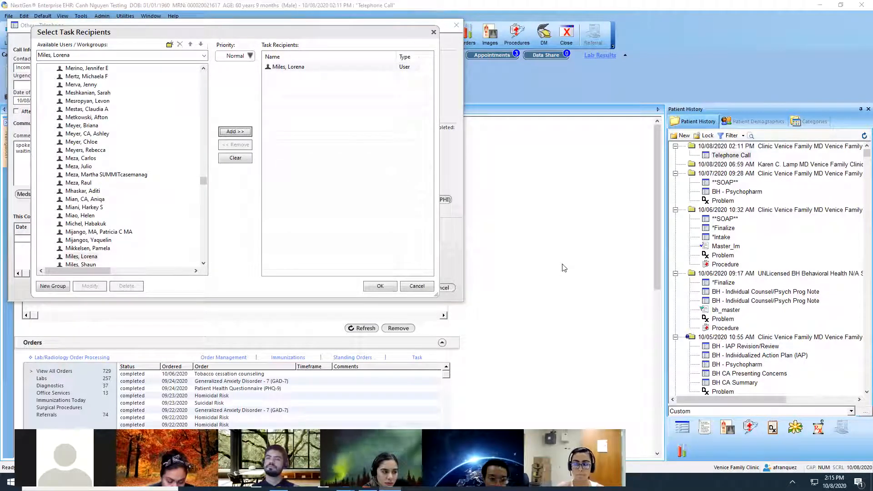
click(425, 286)
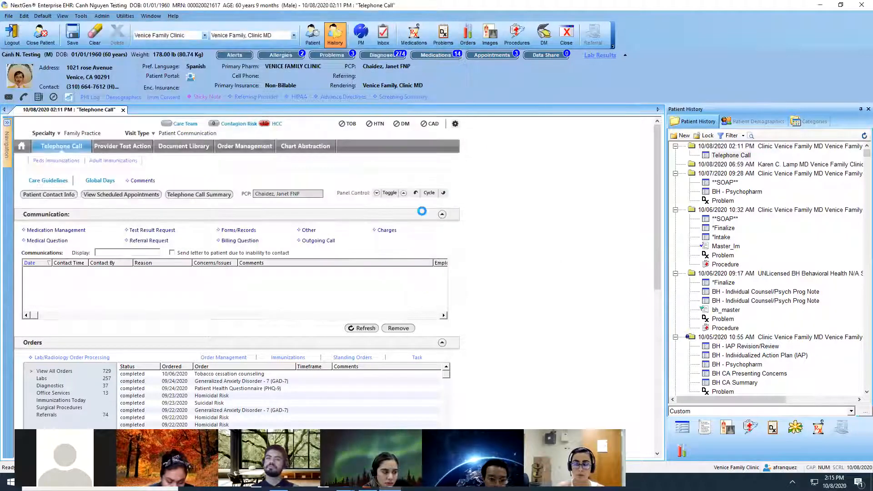